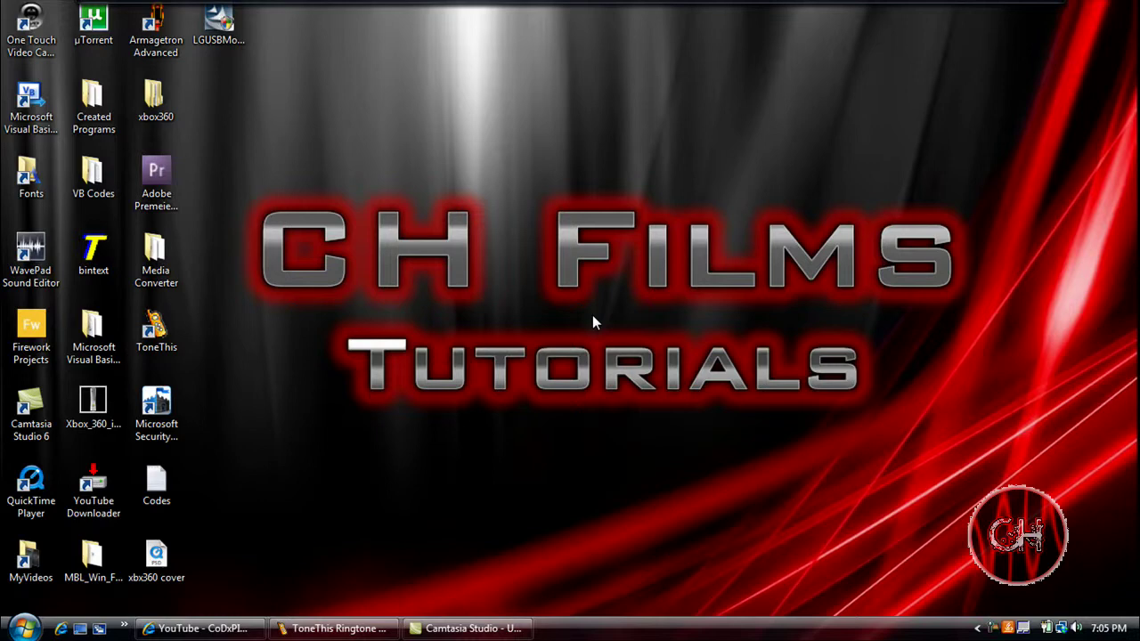
Load chfilms.weebly.com in a new Internet Explorer tab
left_click(240, 628)
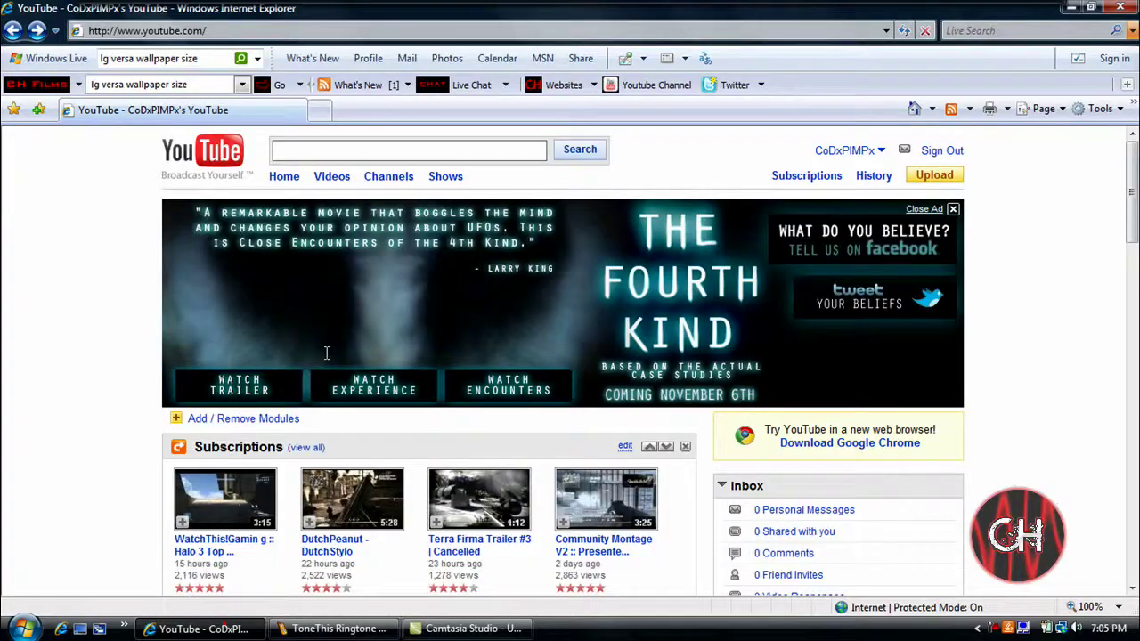
left_click(319, 110)
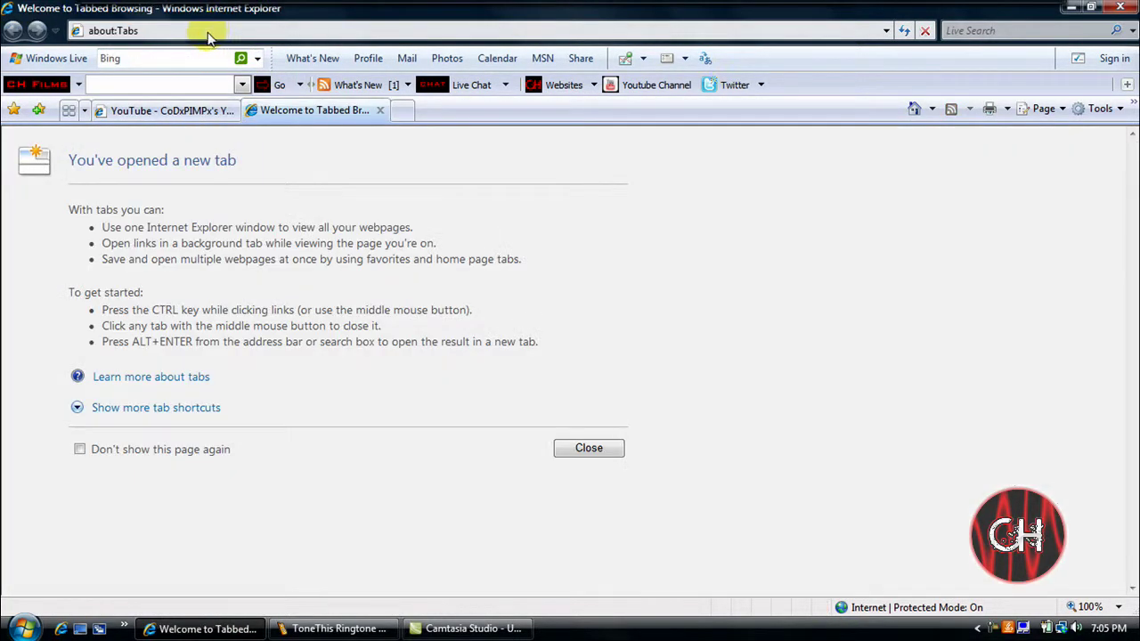
left_click(206, 33)
type("ww.c")
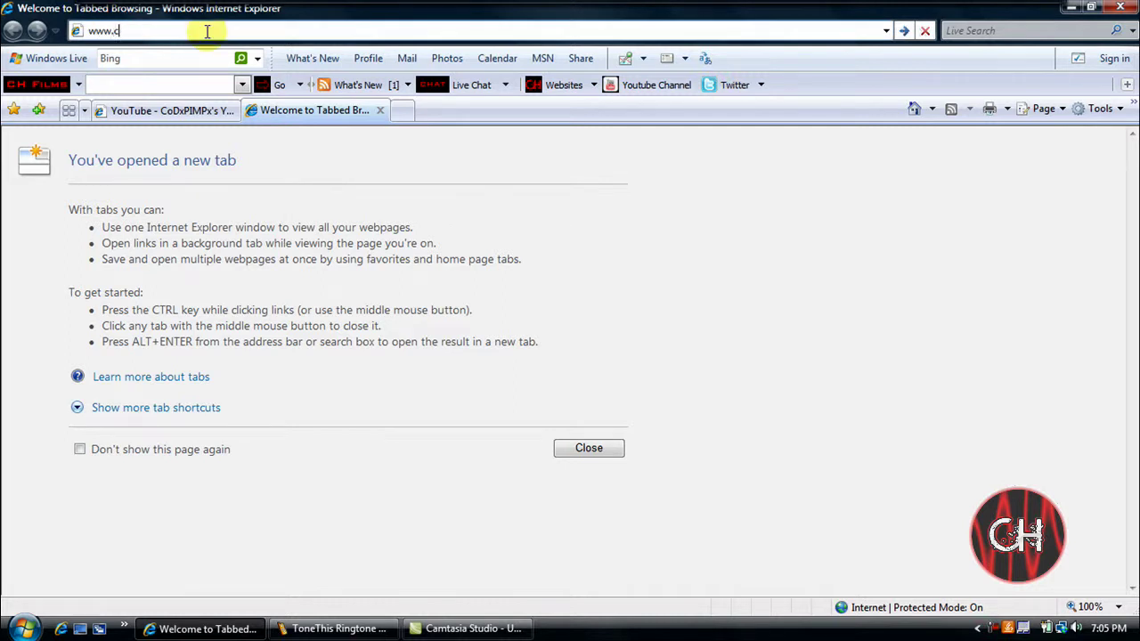
type("hfilms.weeb")
type("ly.com")
key("Return")
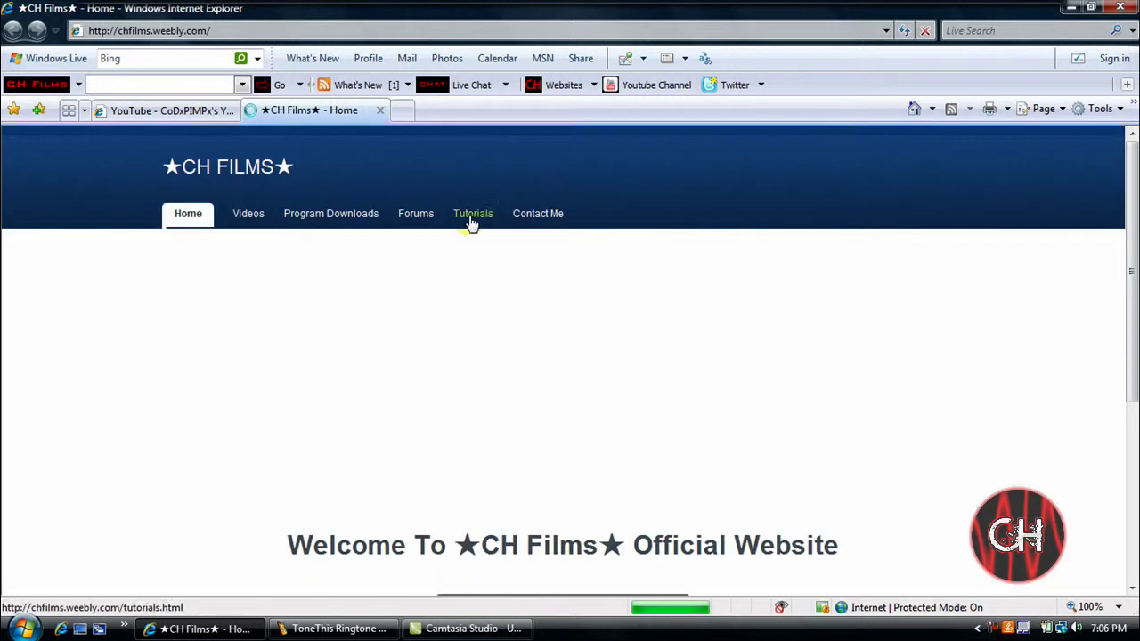
On the Tutorials page, open the Visual Basic 2008 tutorials playlist, then close its window
left_click(472, 218)
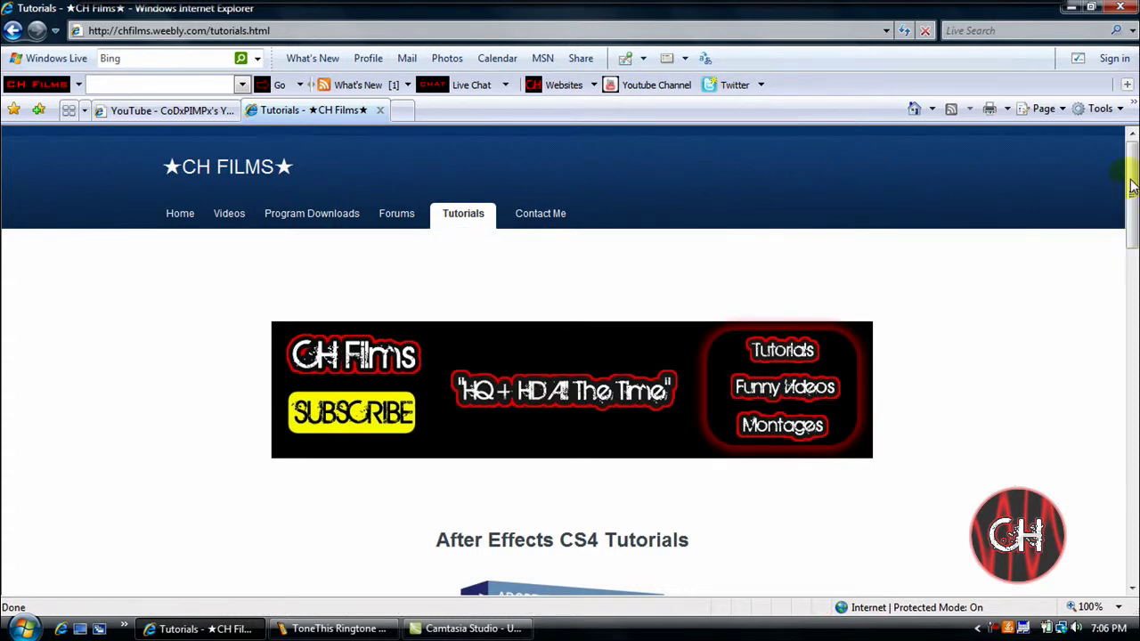
left_click_drag(1132, 186, 1131, 495)
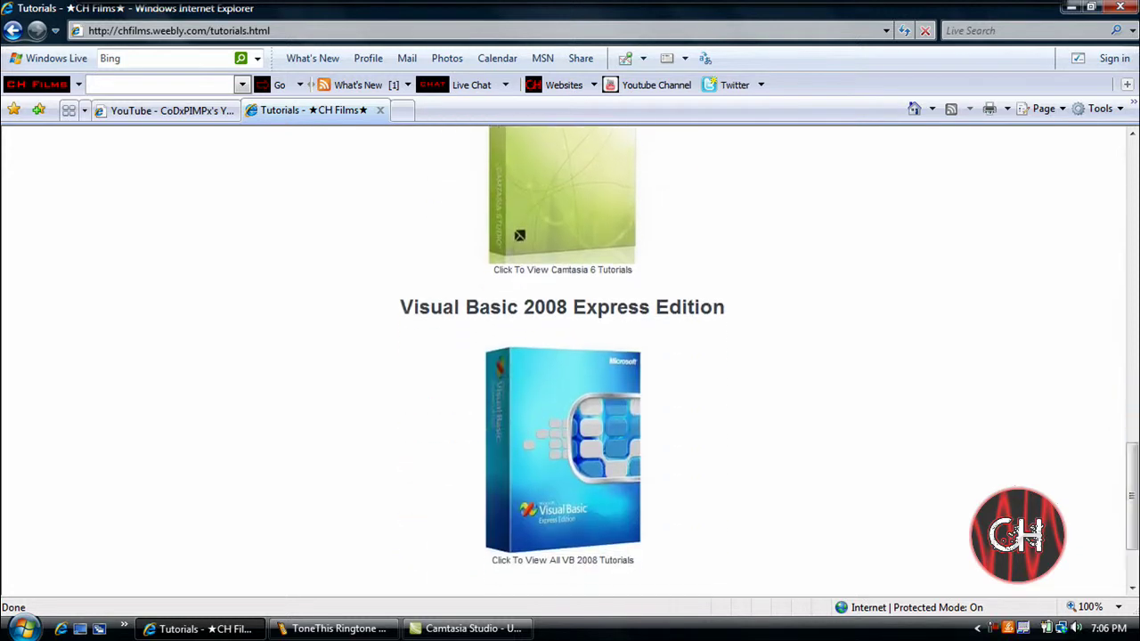
left_click(599, 463)
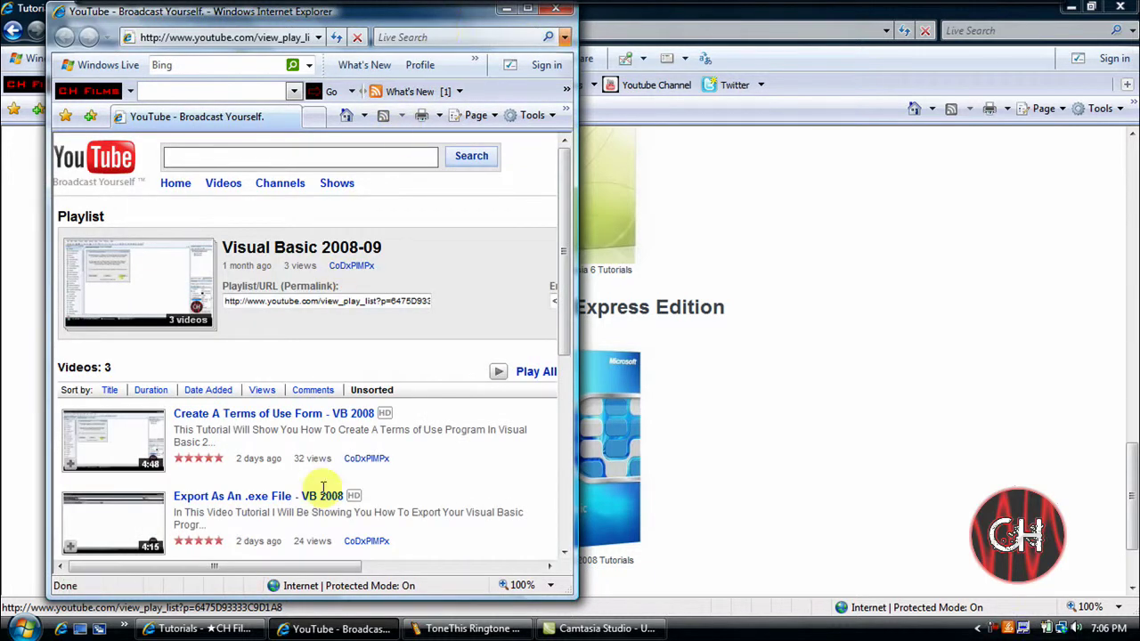
left_click(555, 12)
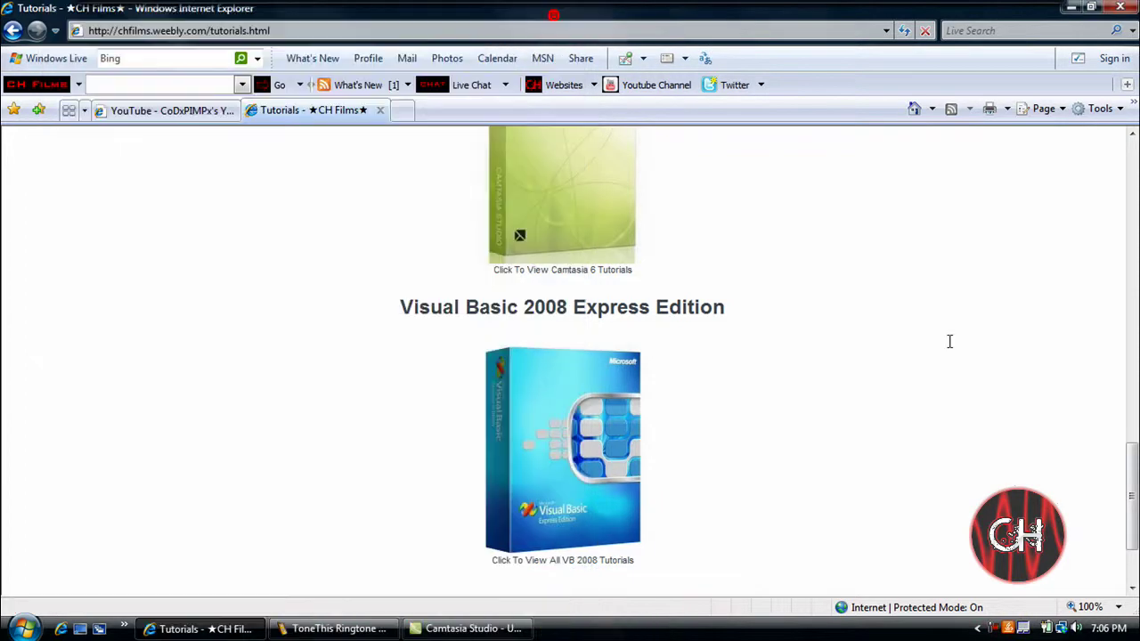
Scroll back up and close the CH Films tab
left_click(1131, 459)
scroll(1131, 459, "up", 3)
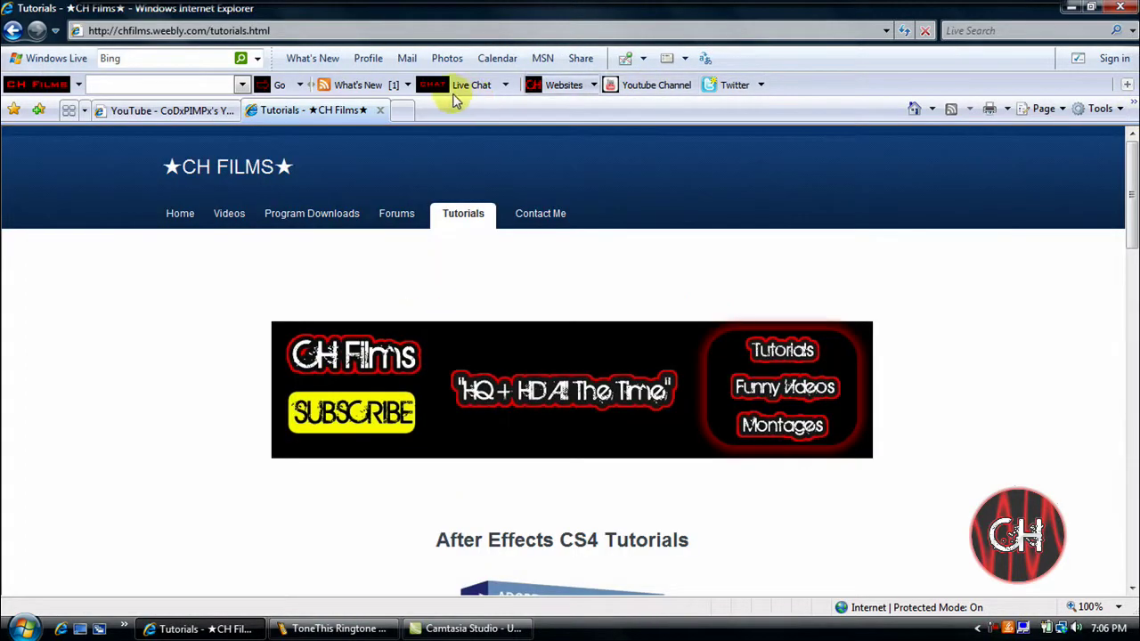
left_click(379, 110)
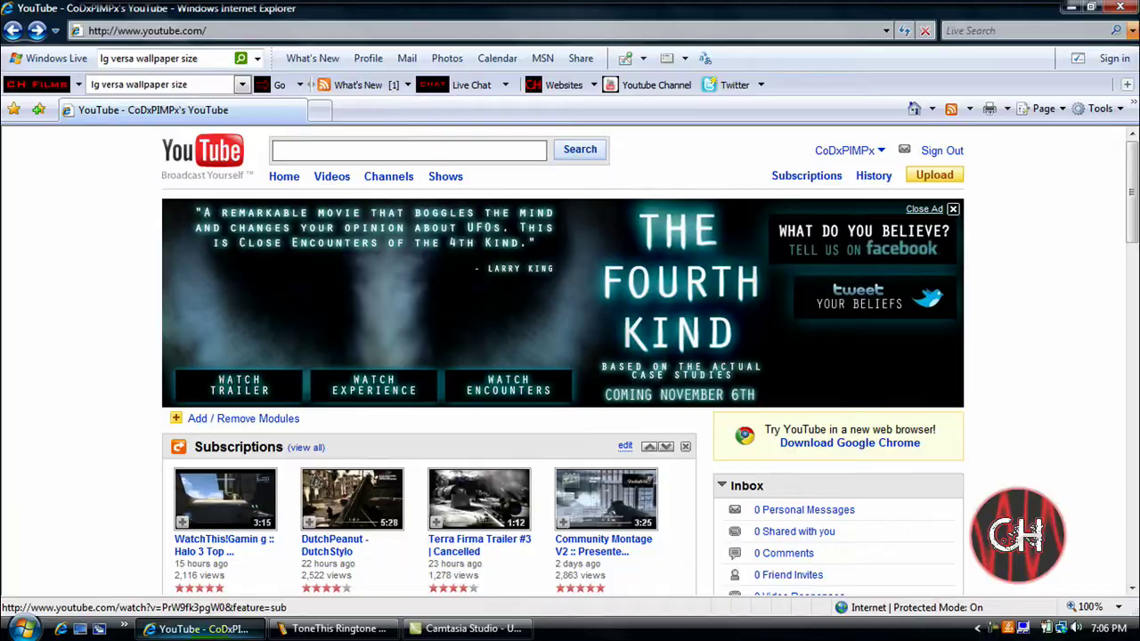
Restore the ToneThis Ringtone Maker window and move it toward the screen centre
left_click(223, 628)
left_click(301, 631)
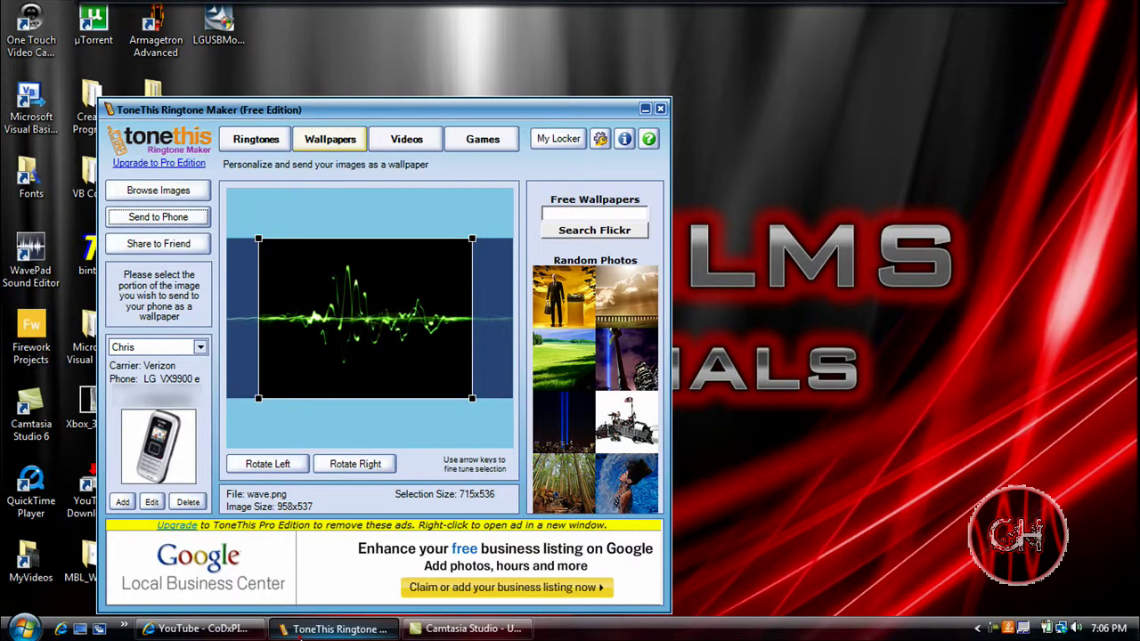
left_click_drag(430, 116, 628, 76)
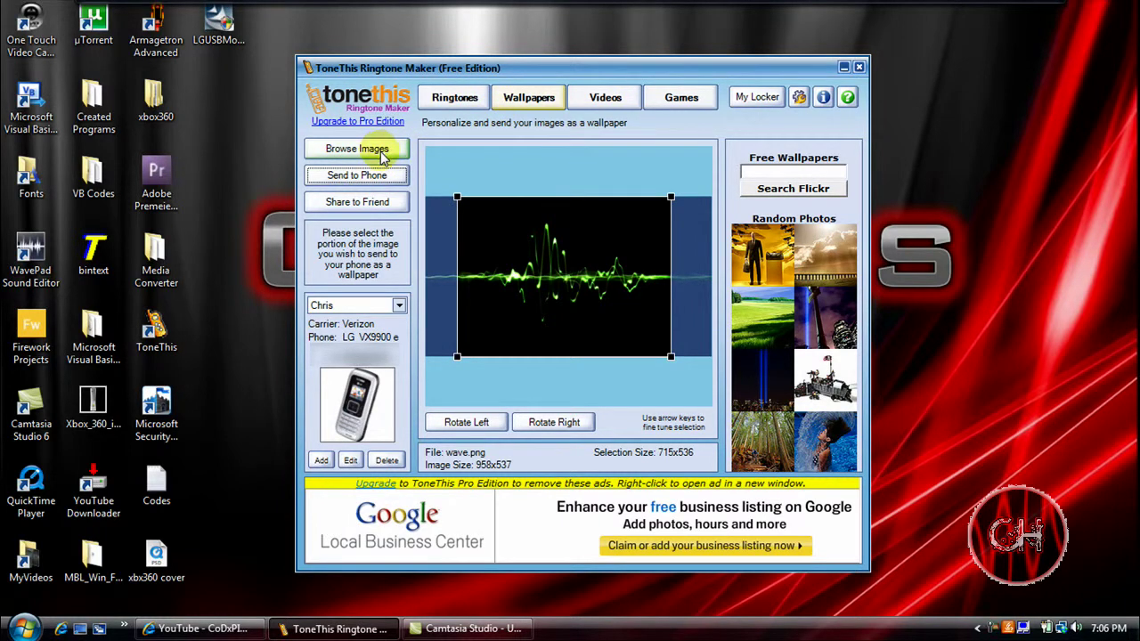
Look through the Wallpapers, Videos and Games sections, then return to Ringtones
left_click(451, 105)
left_click(510, 100)
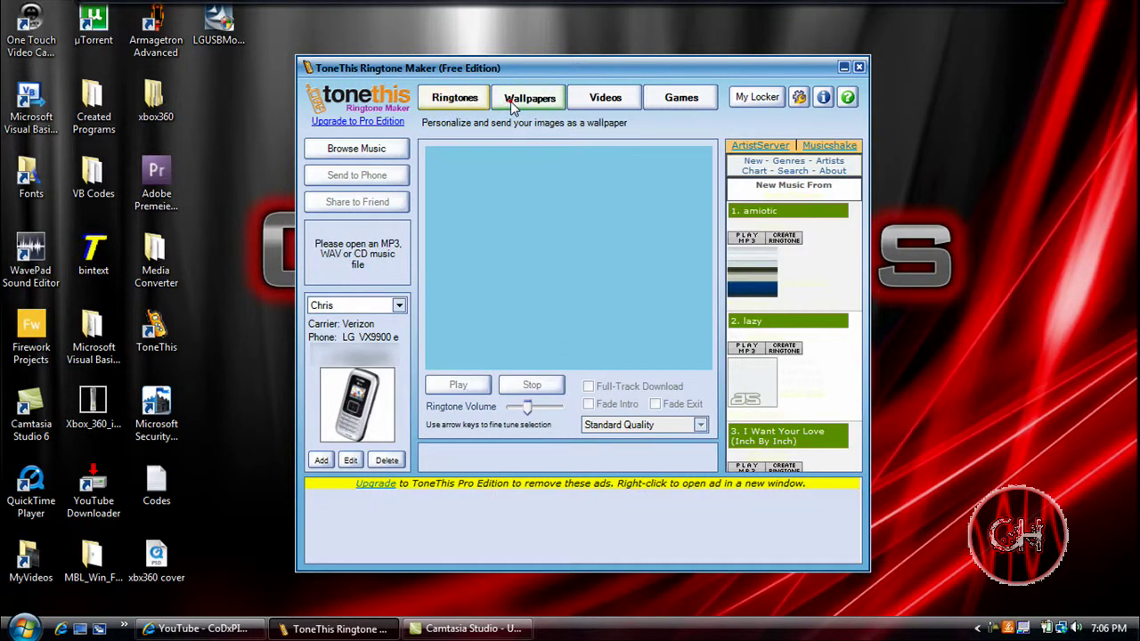
left_click(598, 102)
left_click(673, 103)
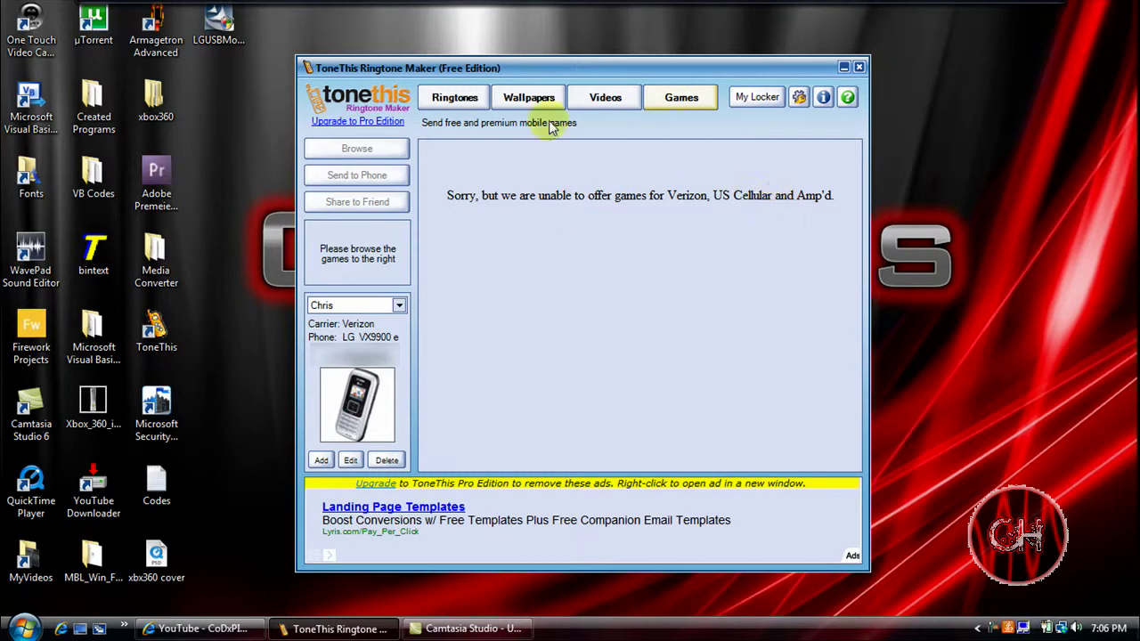
left_click(459, 100)
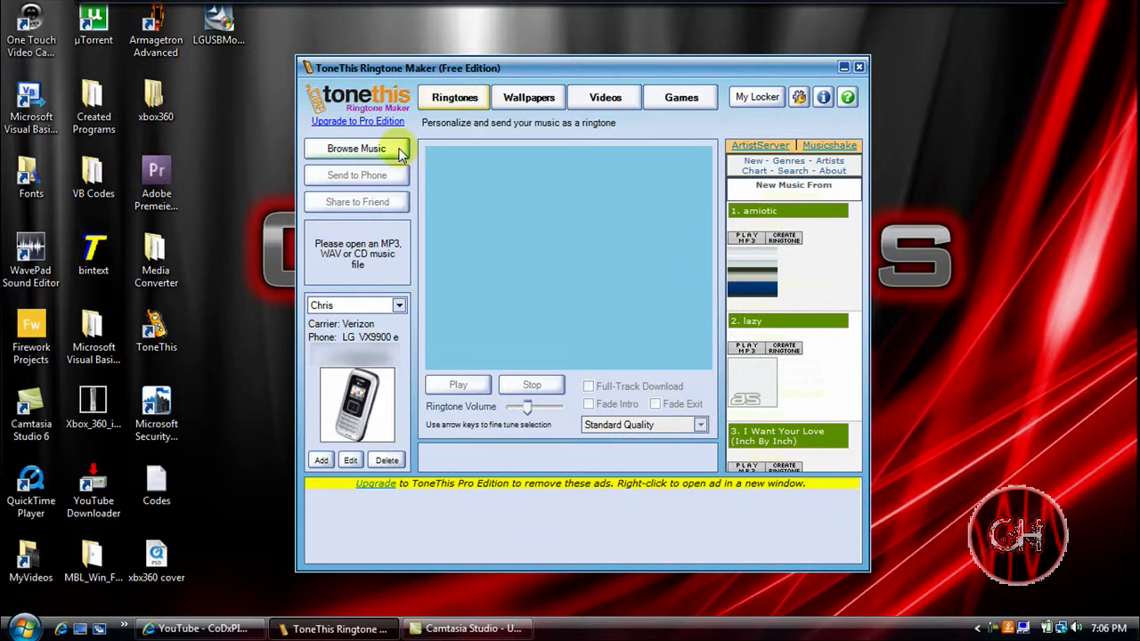
Load Animal I Have Become.mp3 from the Music > Flash Drive Music folder
left_click(396, 150)
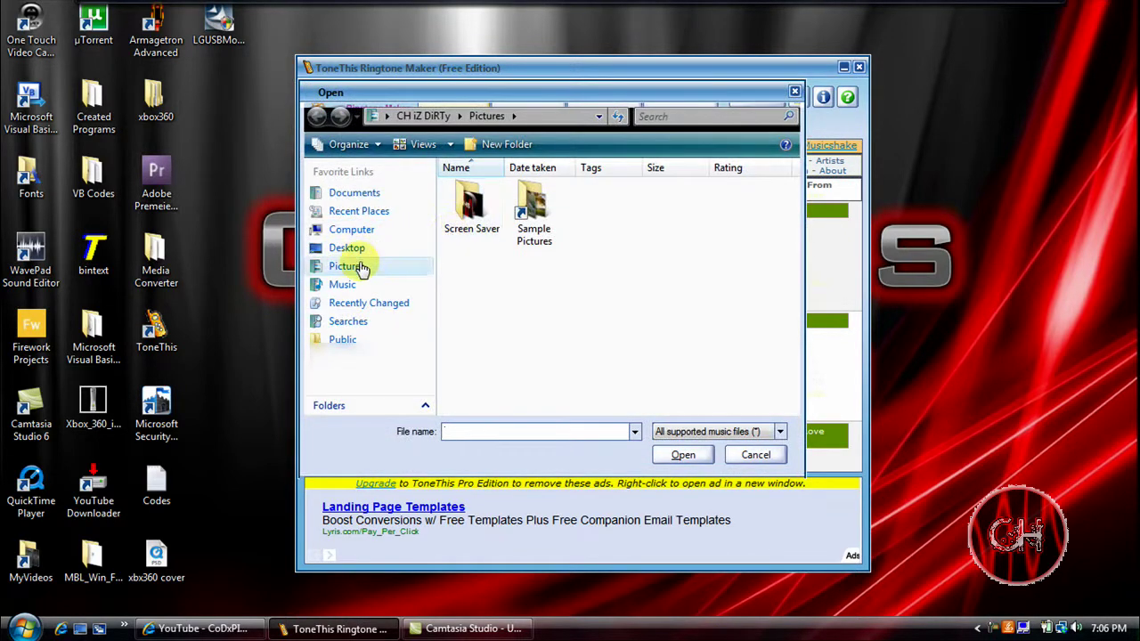
left_click(355, 248)
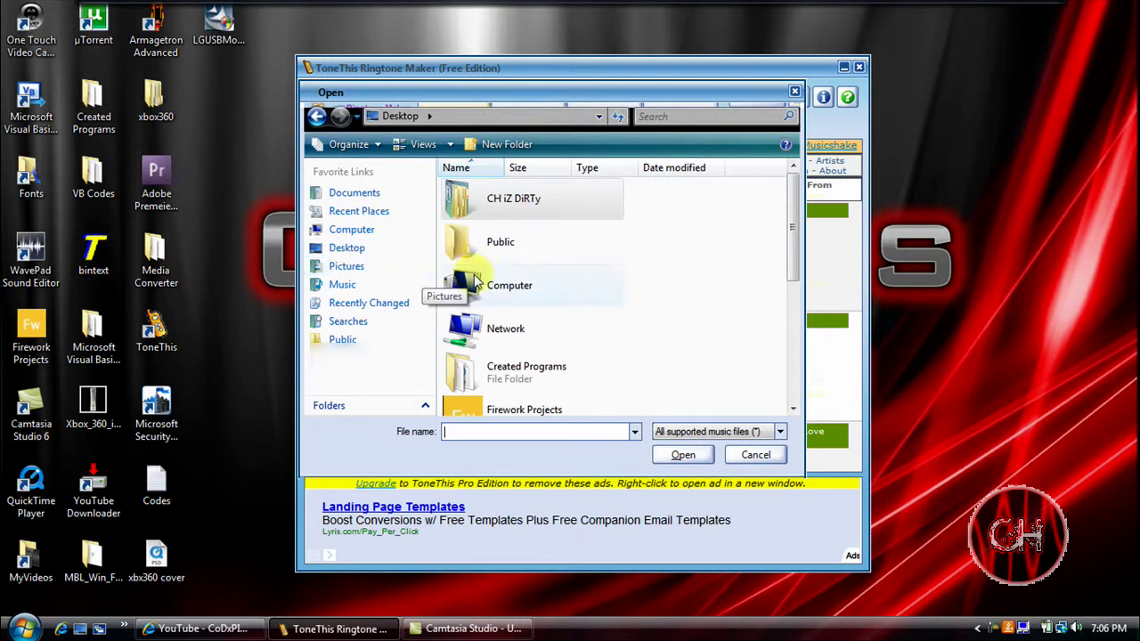
double_click(521, 206)
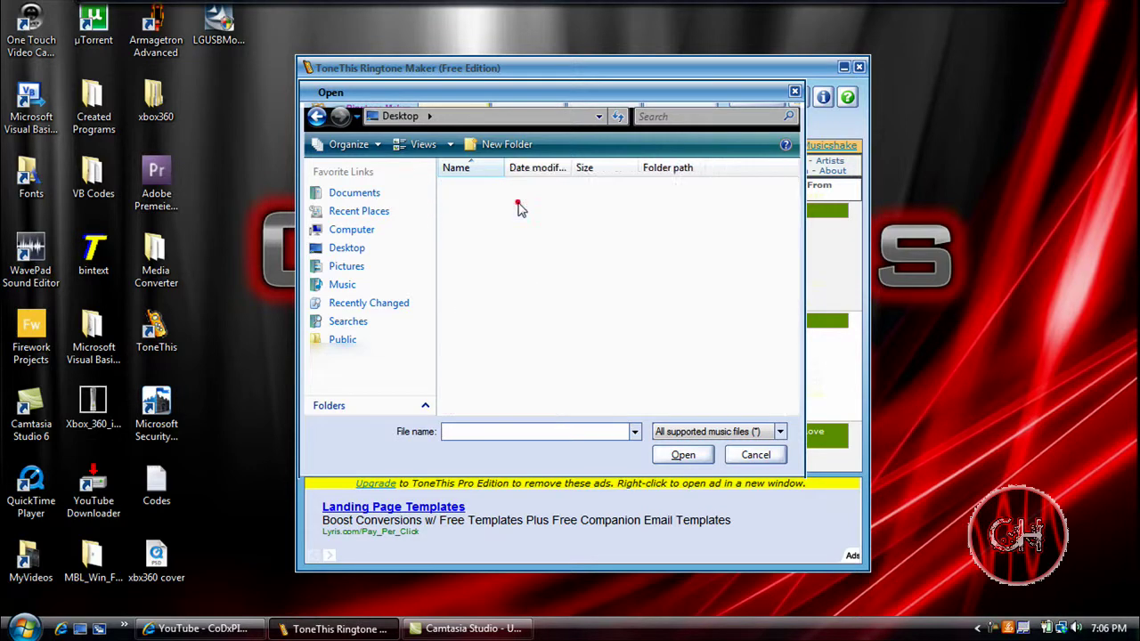
scroll(512, 249, "down", 2)
key("Return")
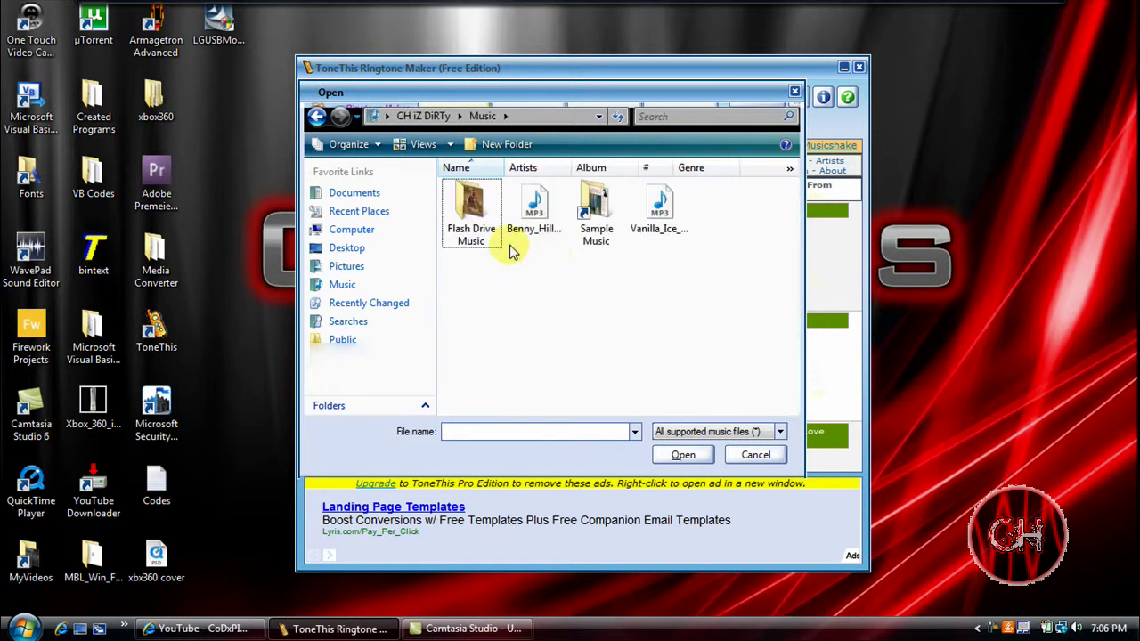
double_click(472, 214)
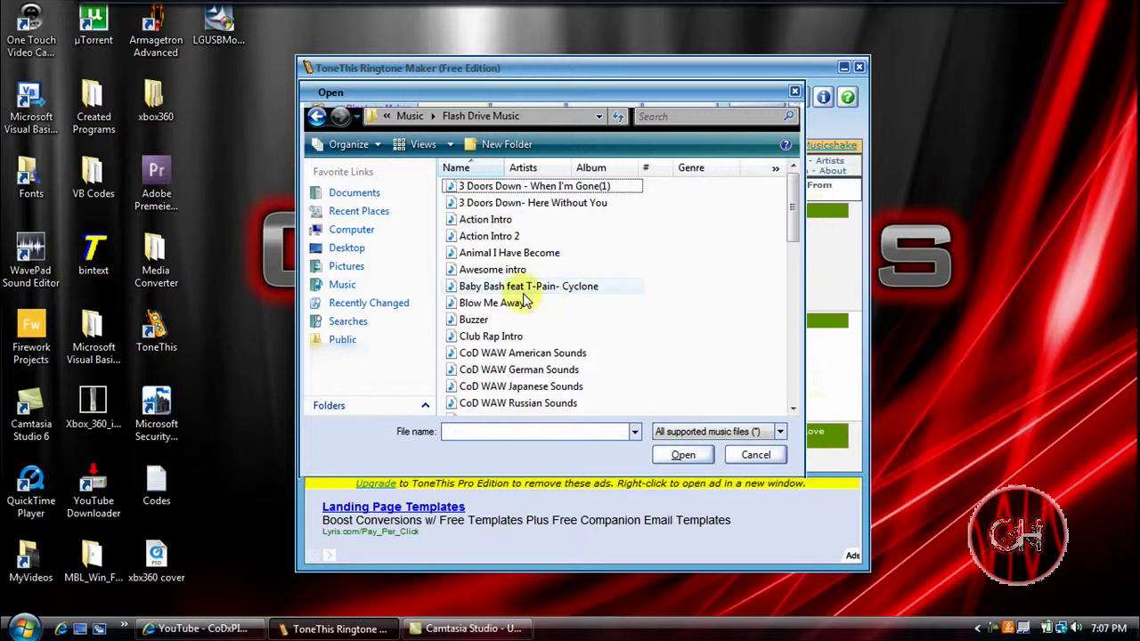
left_click(560, 254)
left_click(699, 457)
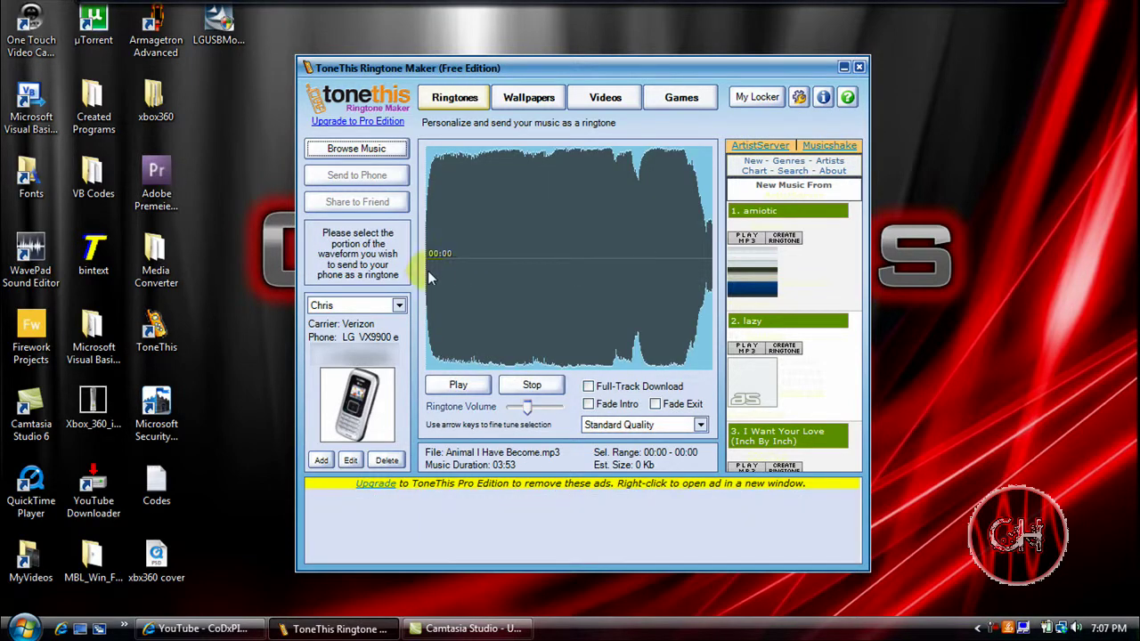
Preview a 00:01–01:06 selection, pause at 00:10, then reselect 00:17–03:53
left_click(429, 261)
left_click_drag(431, 259, 507, 262)
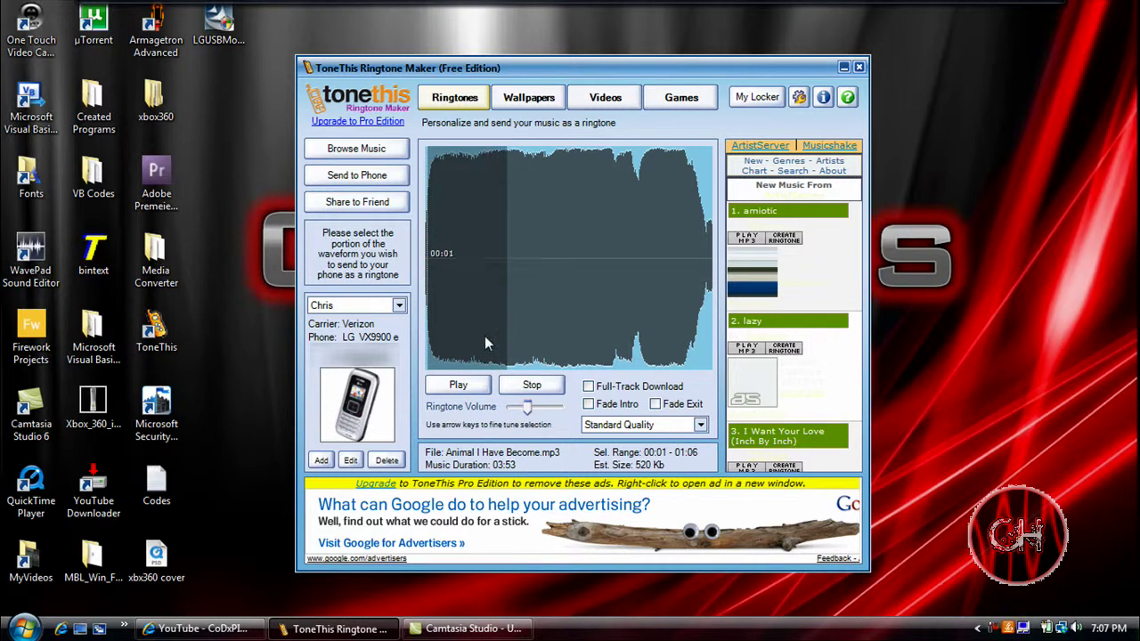
left_click(475, 383)
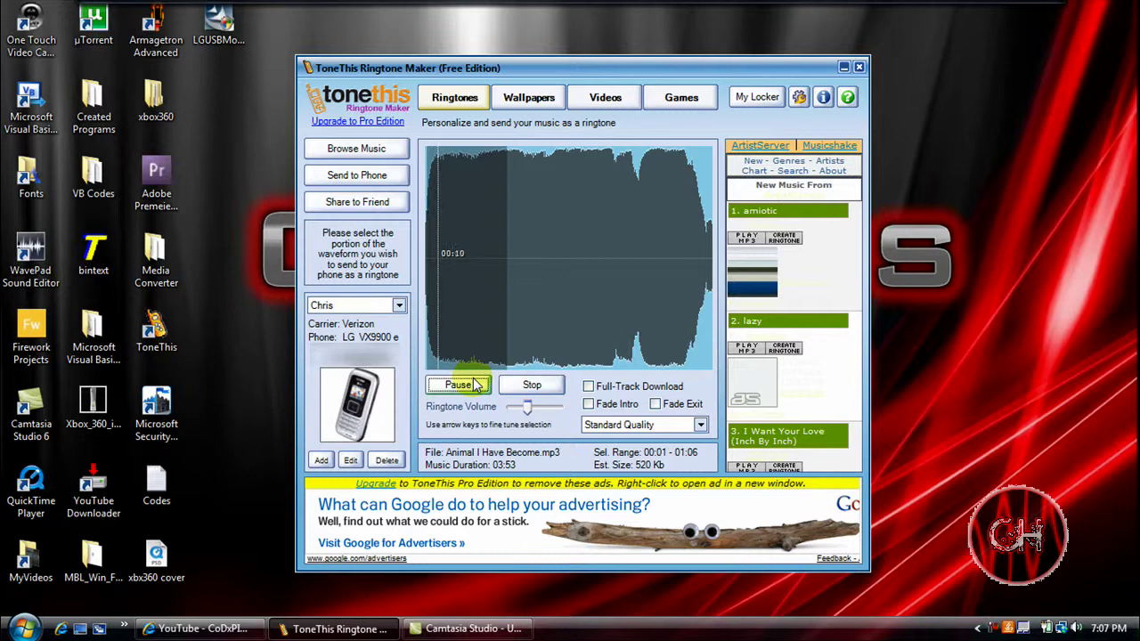
left_click(476, 385)
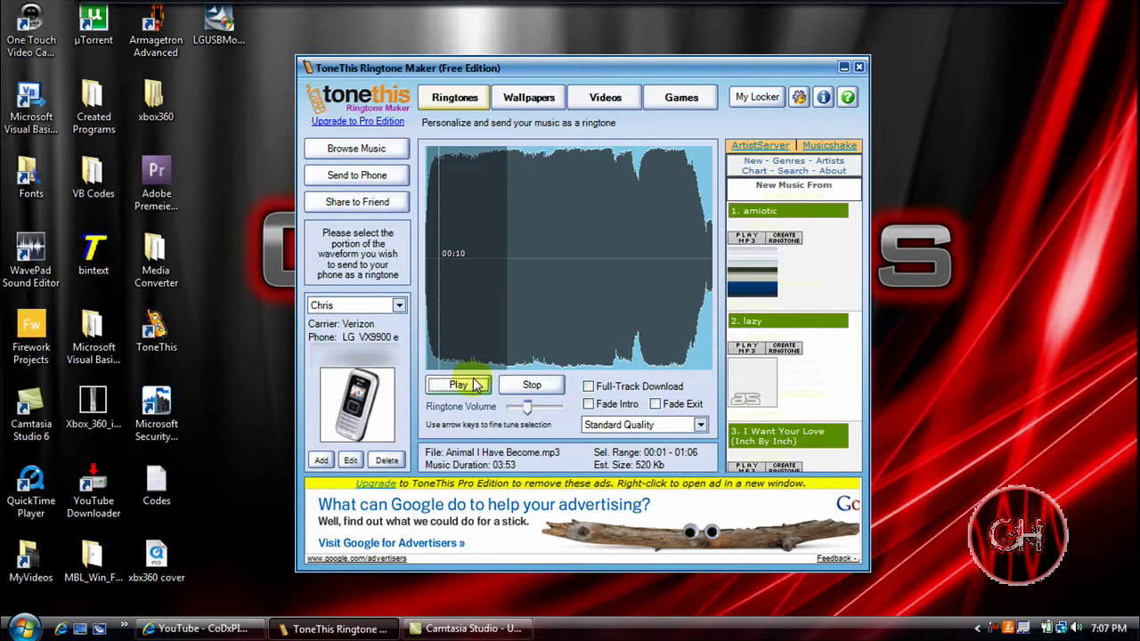
left_click_drag(450, 256, 744, 279)
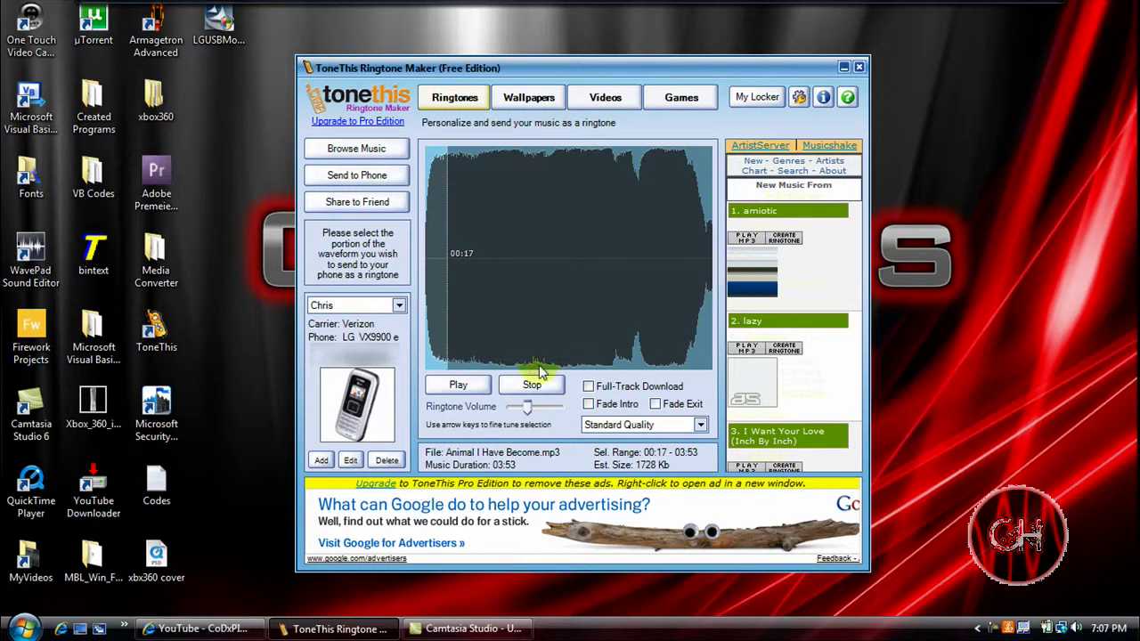
Play the 00:55–01:14 selection and keep the ringtone at Standard Quality
left_click(468, 390)
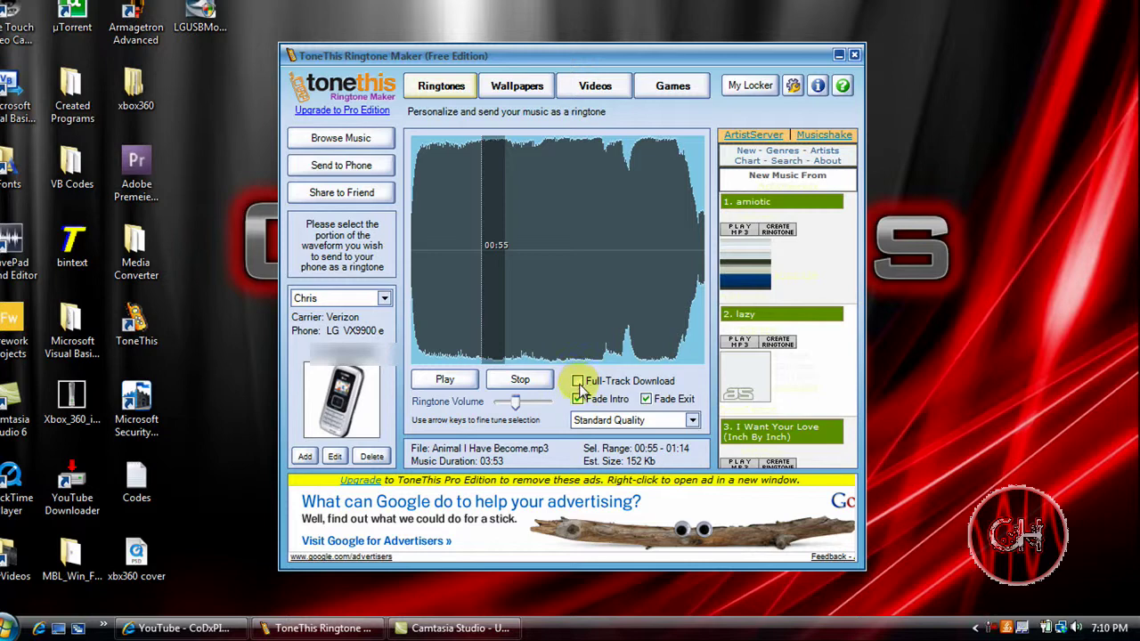
left_click(638, 420)
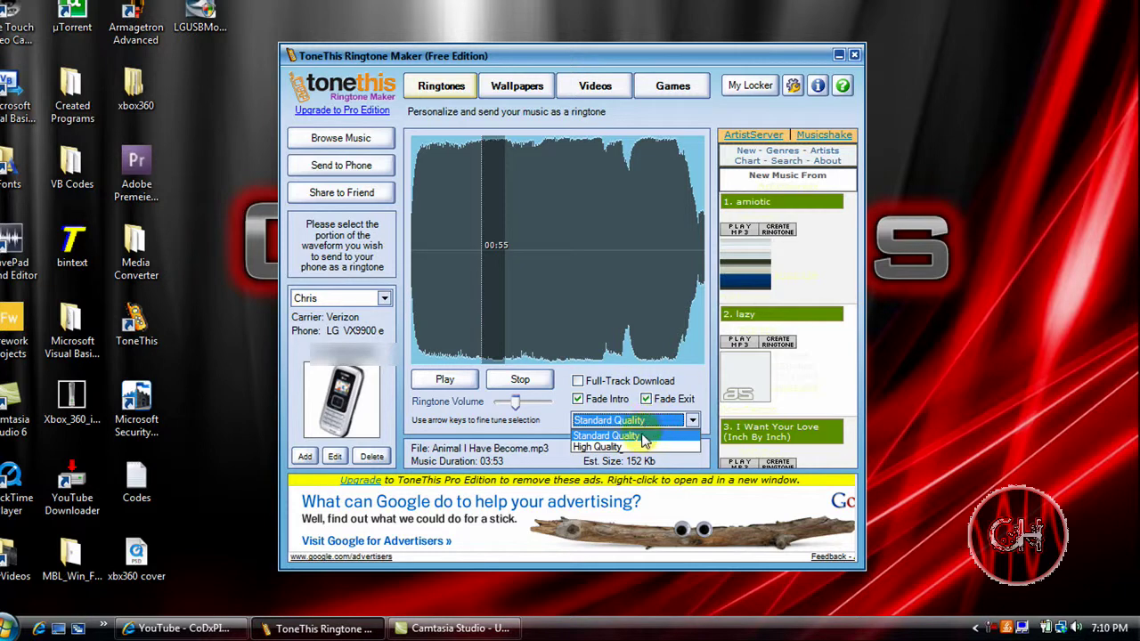
left_click(642, 437)
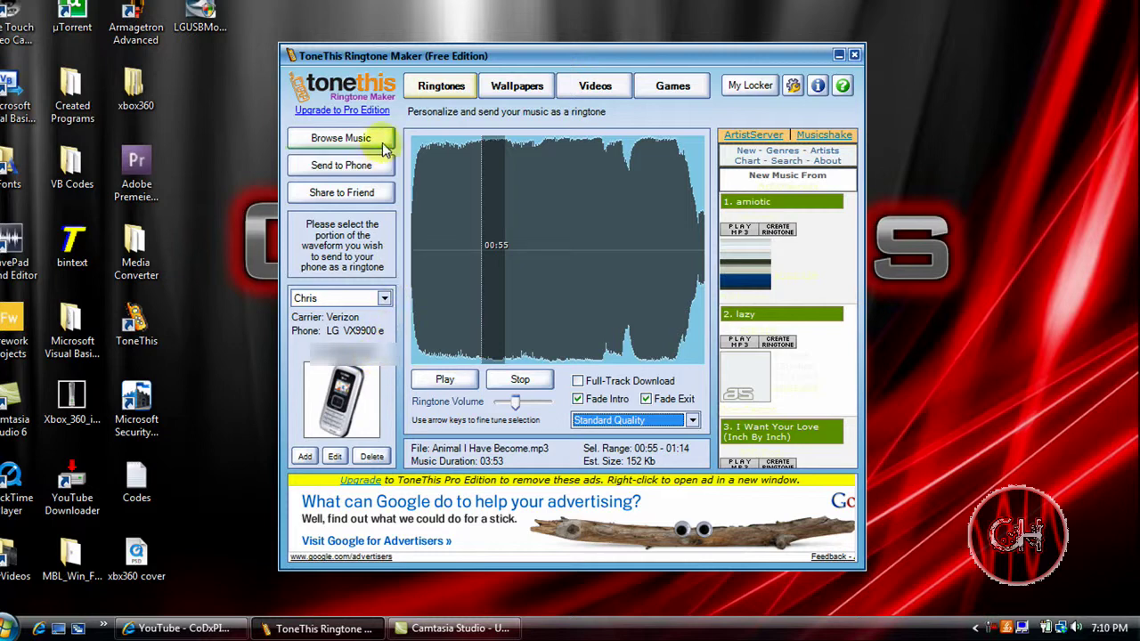
Send the 00:55–01:14 faded clip to the phone
left_click(373, 171)
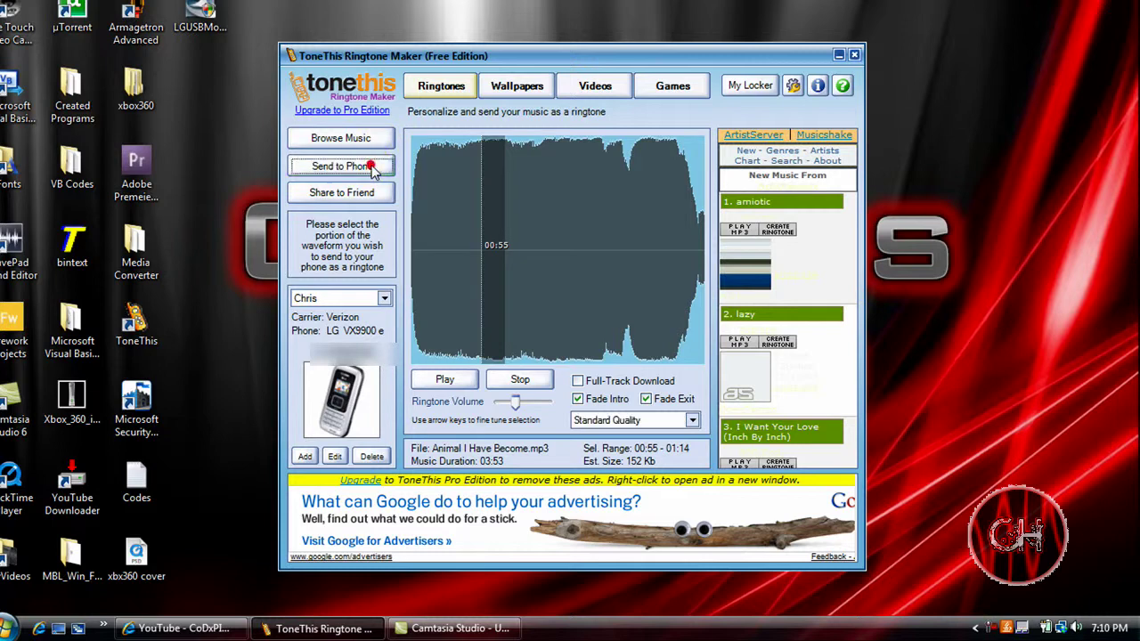